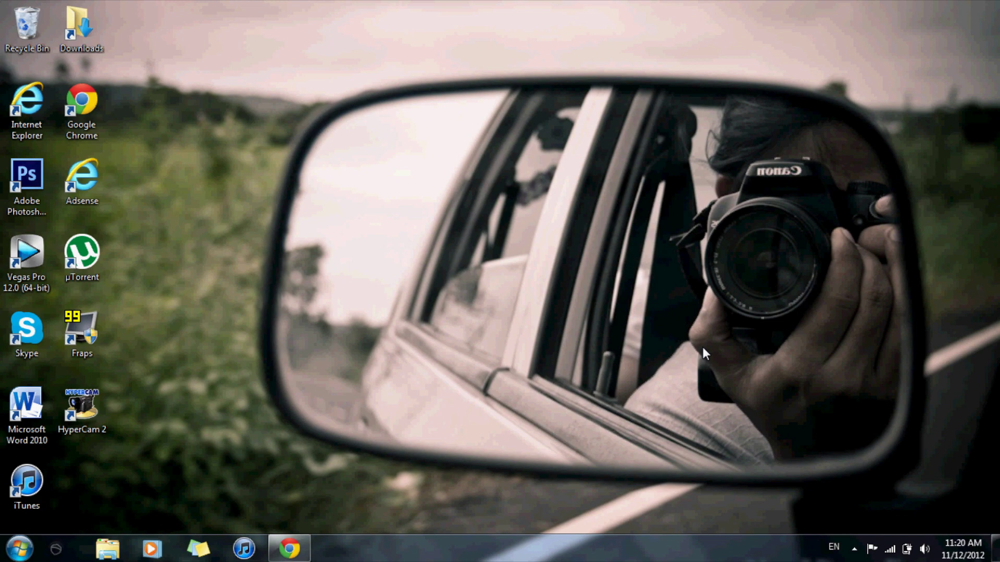
- Restore the Chrome window showing the YouTube subscriptions page from the taskbar
left_click(289, 549)
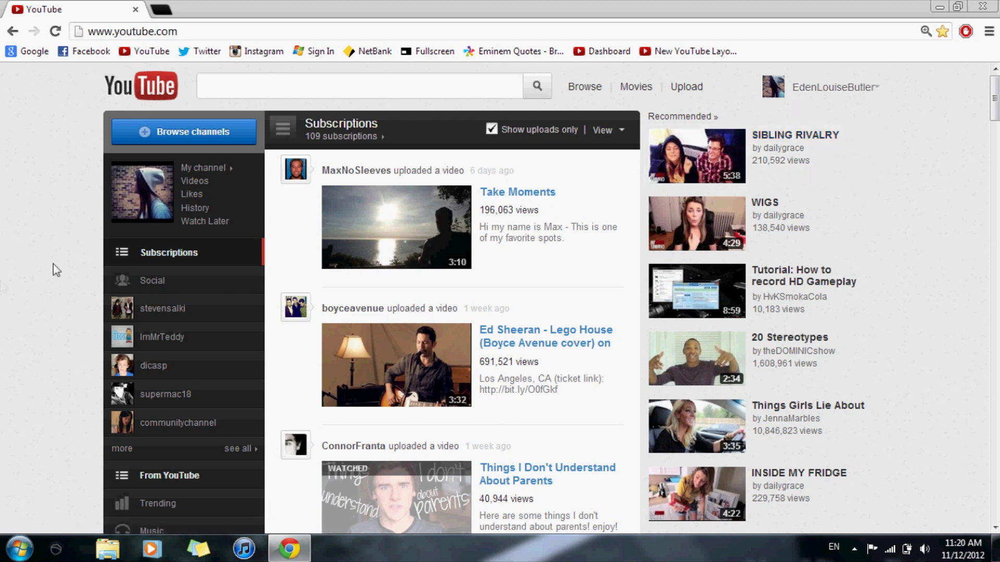
- Open the JavaScript Console in Developer Tools from Chrome's Tools menu
left_click(989, 32)
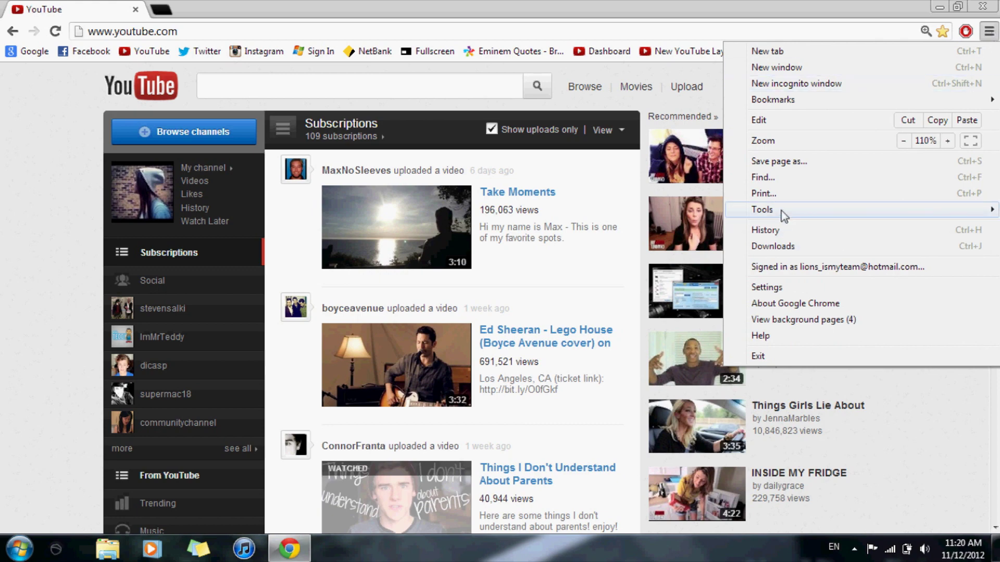
mouse_move(763, 209)
left_click(576, 351)
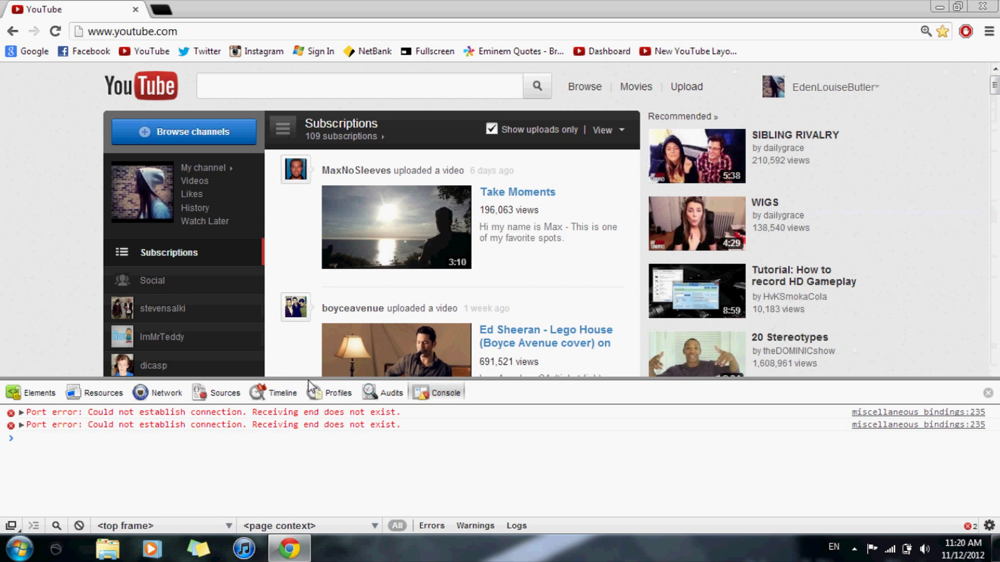
- Run the pasted document.cookie command setting VISITOR_INFO1_LIVE, then close Developer Tools
type("document.cookie=\"VISITOR_INFO1_LIVE=qDpUsBNO0FY; expires=Thu, 2 Aug 2020 20:47:11 UTC\"")
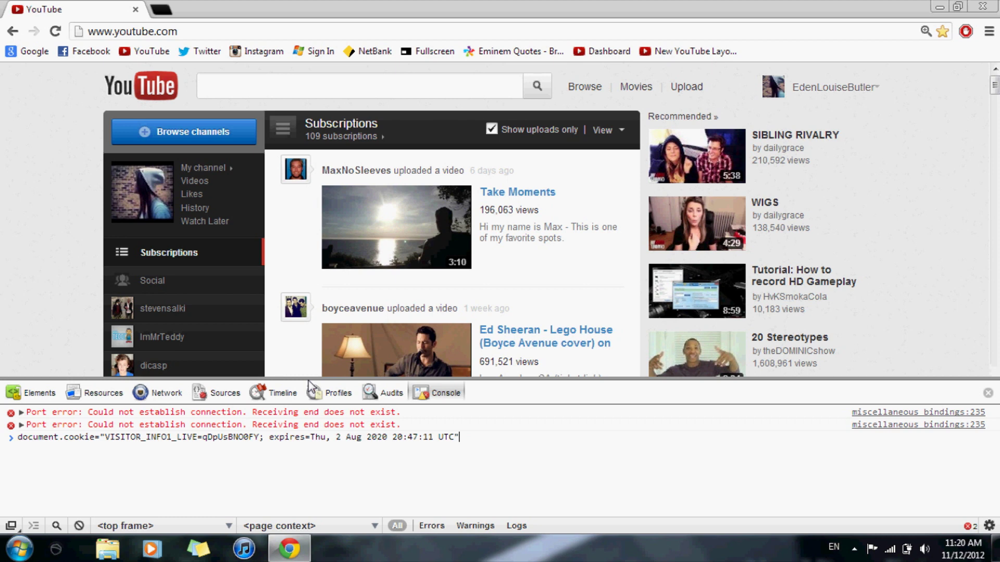
key("Return")
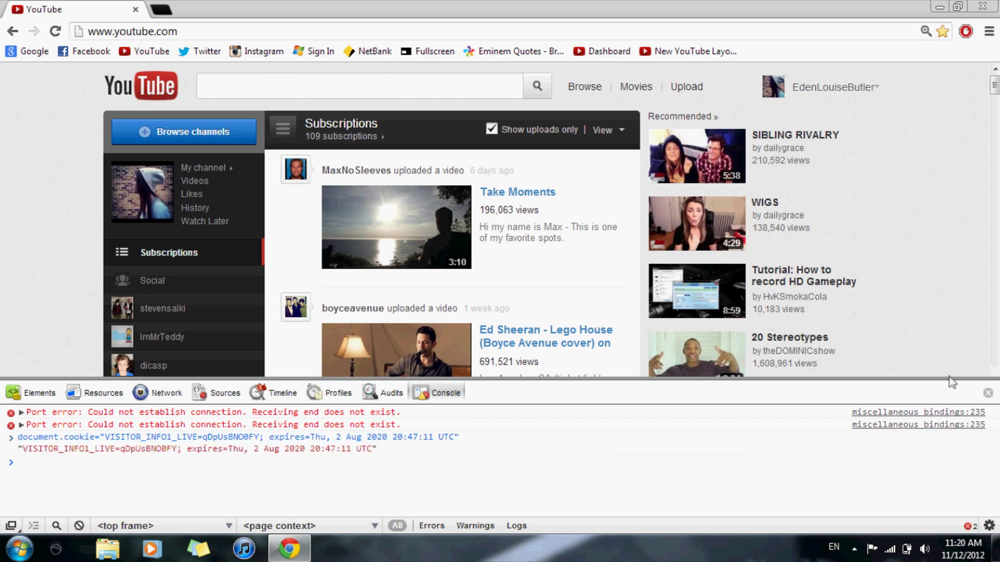
left_click(987, 393)
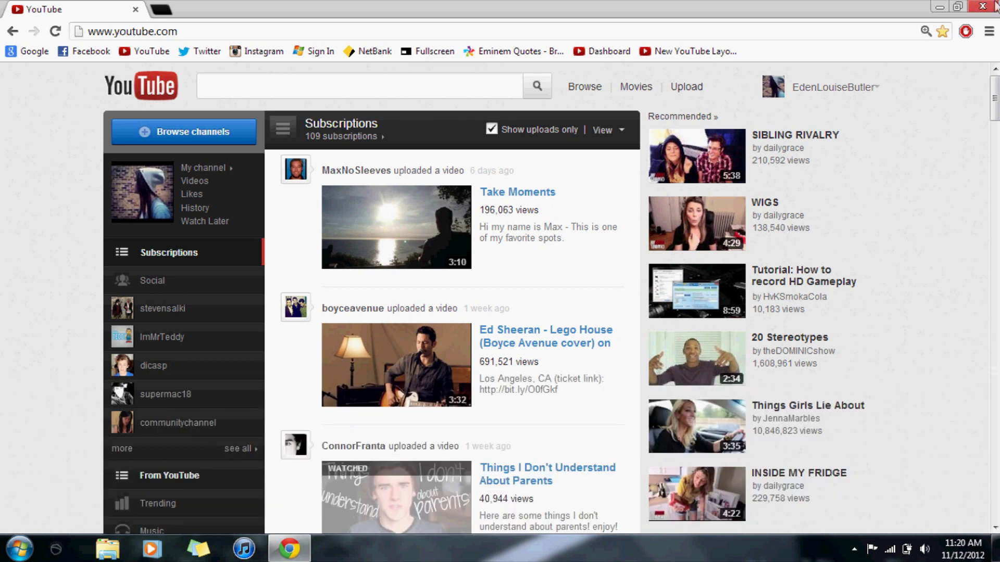
- Restart Chrome and close the Google and Search tabs, keeping only YouTube
left_click(996, 6)
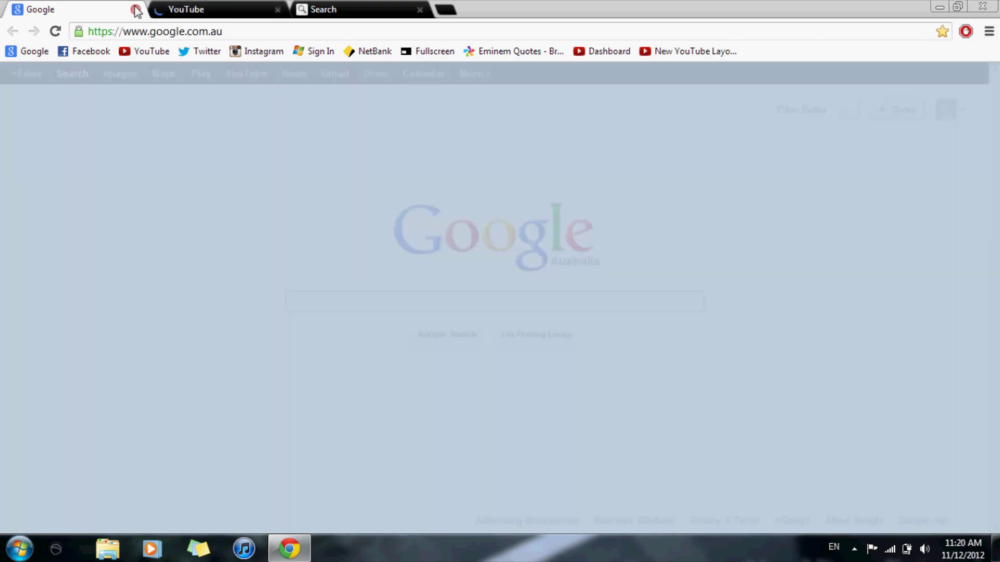
left_click(134, 10)
left_click(277, 9)
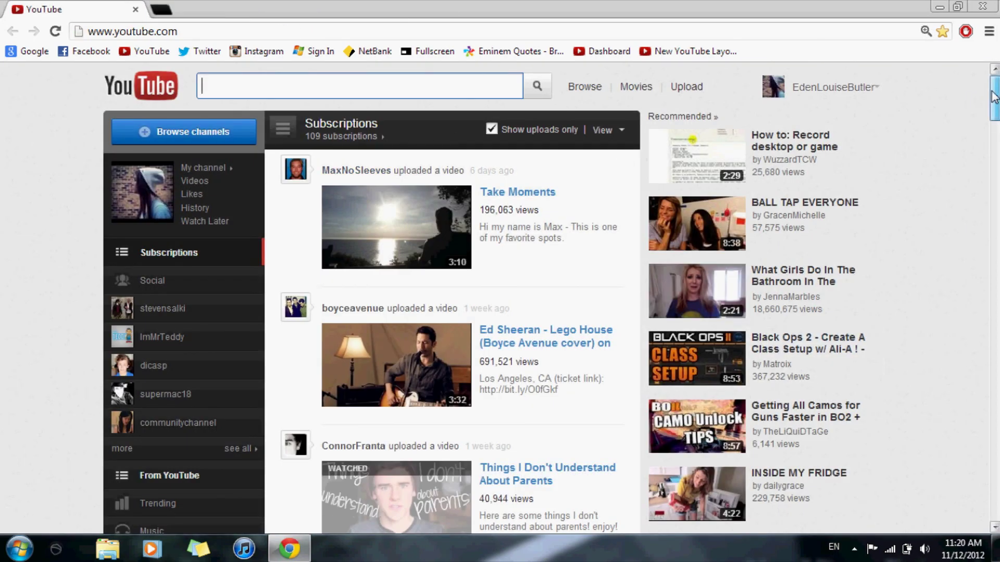
left_click_drag(995, 94, 994, 92)
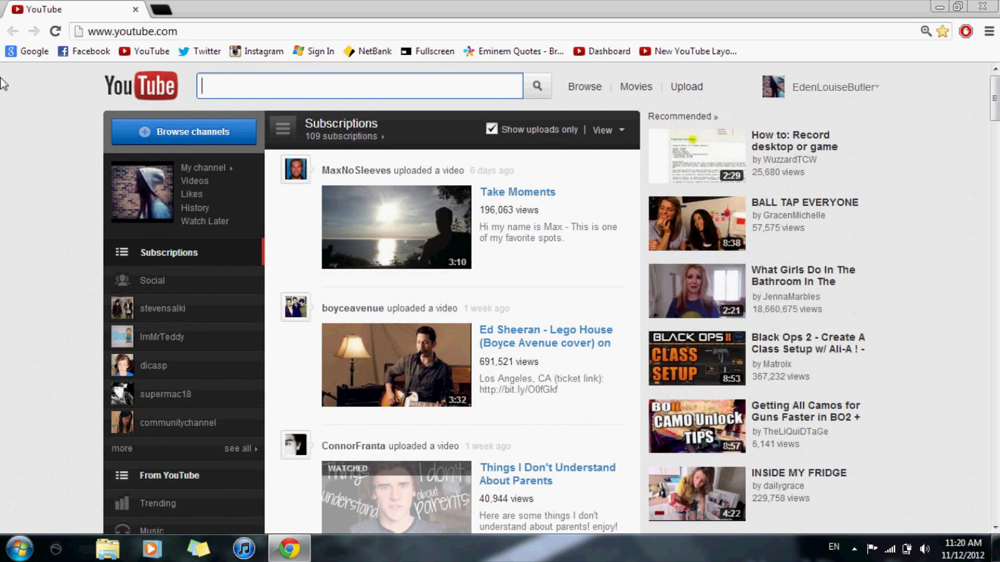